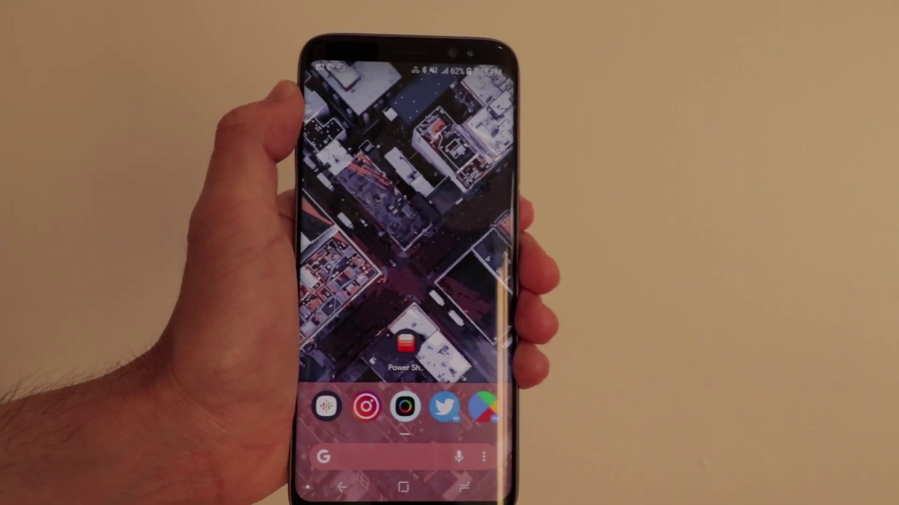
Launch Power Shade from the home screen to reach its settings with the service running
left_click(406, 345)
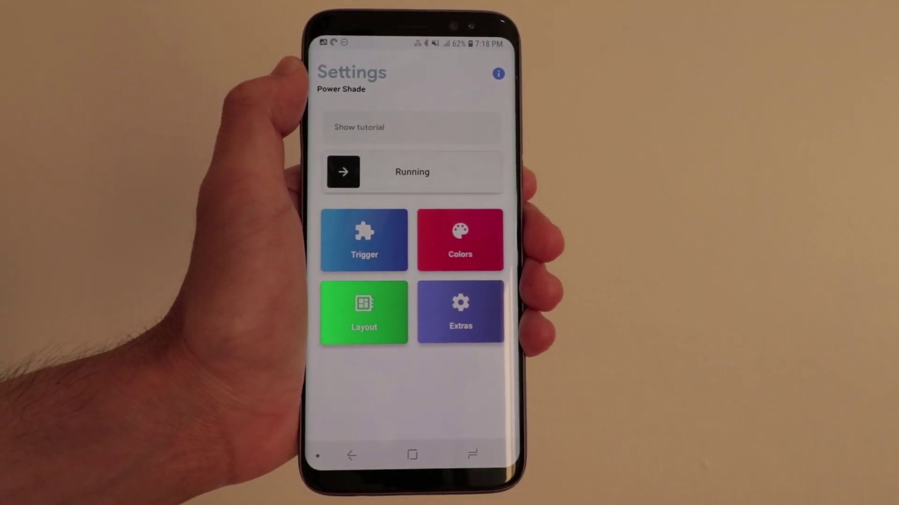
left_click_drag(414, 42, 414, 280)
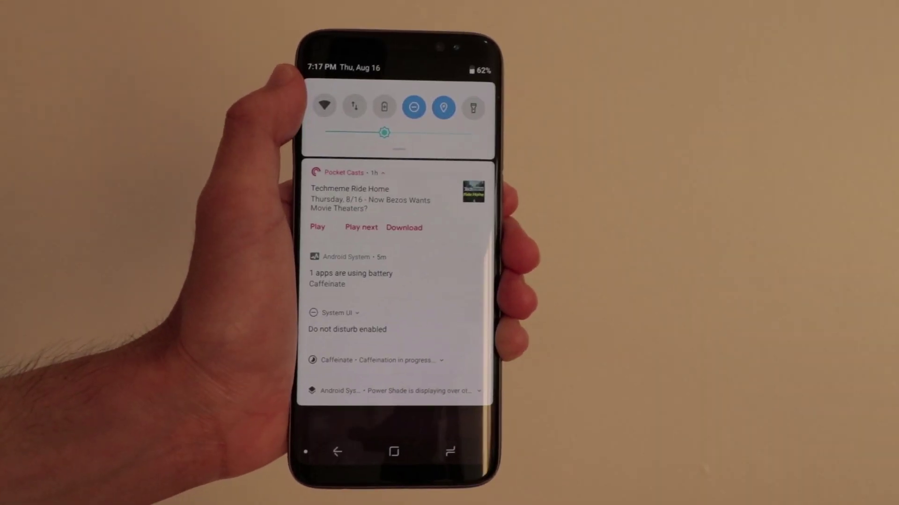
left_click_drag(302, 140, 302, 400)
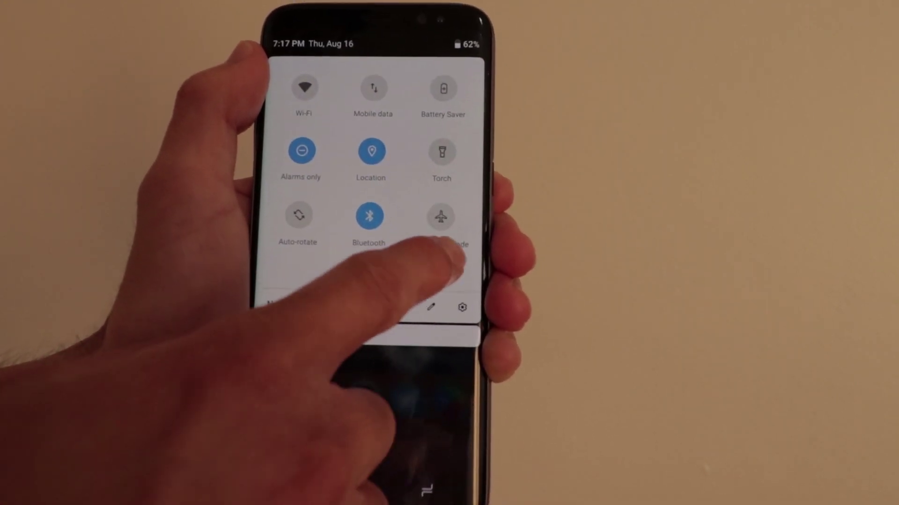
mouse_move(431, 242)
left_mouse_down()
mouse_move(390, 265)
mouse_move(281, 264)
left_mouse_up()
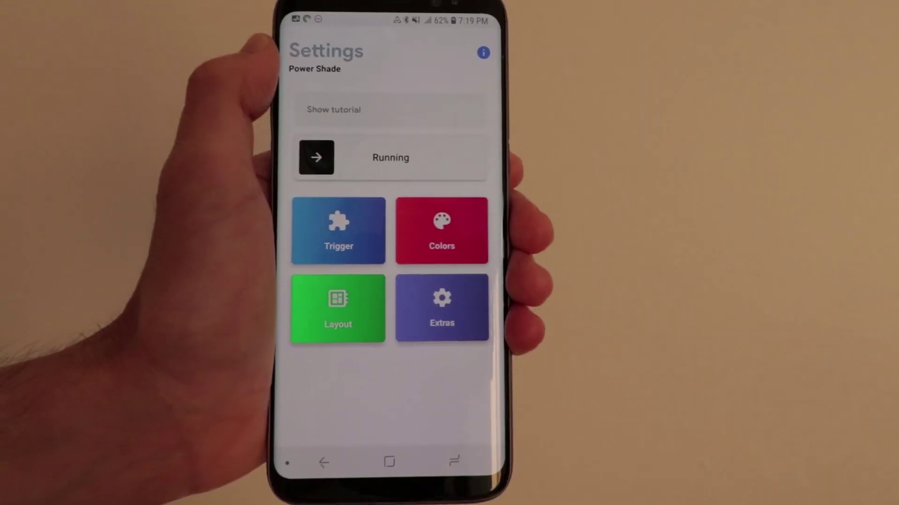
left_click(411, 260)
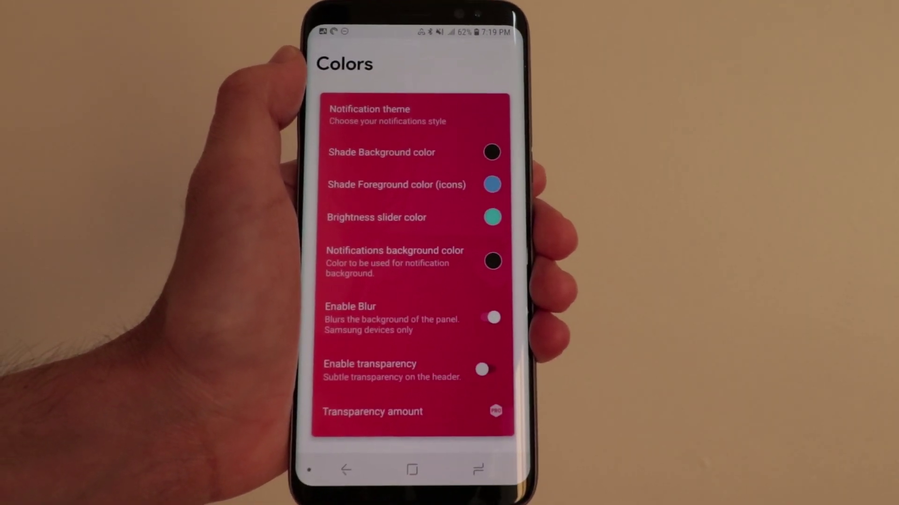
left_click(400, 196)
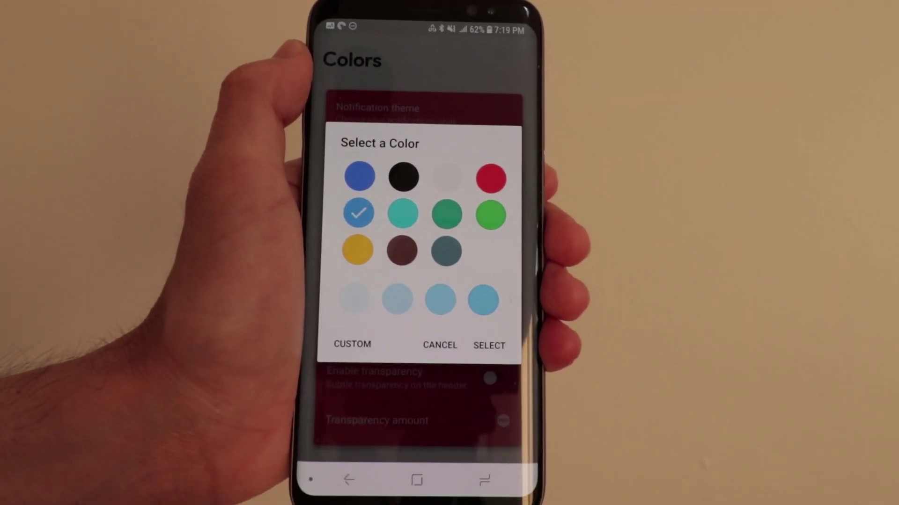
left_click(425, 344)
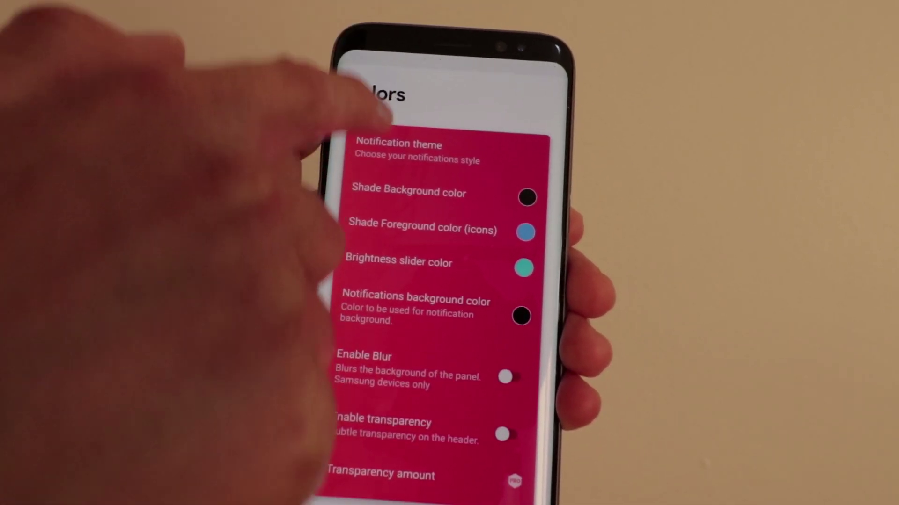
mouse_move(421, 42)
left_mouse_down()
mouse_move(382, 394)
mouse_move(421, 105)
left_mouse_up()
left_click(364, 482)
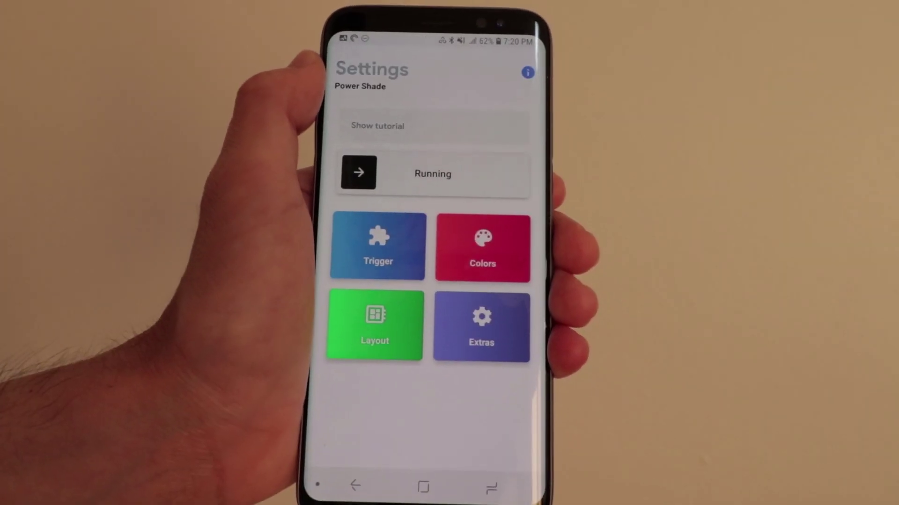
Check Layout, turn on the Google Sans font in Extras, then pull down the shade
left_click(385, 319)
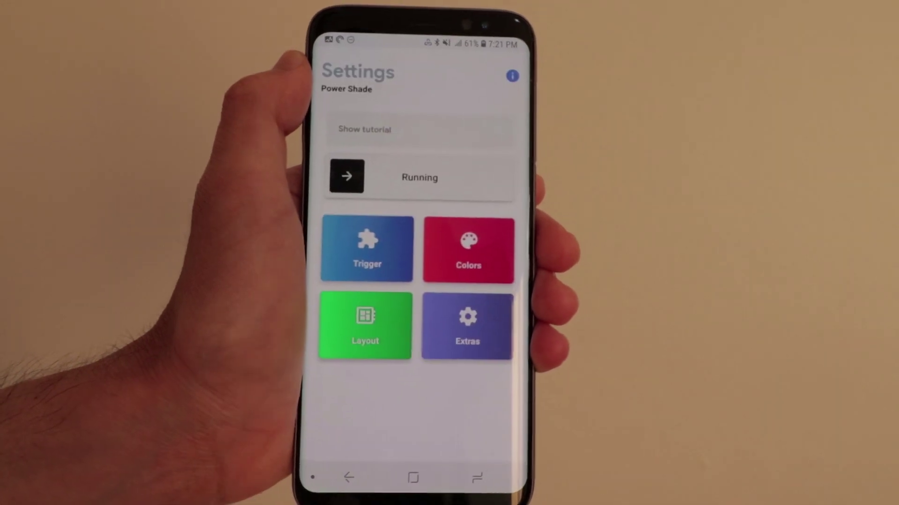
left_click(439, 326)
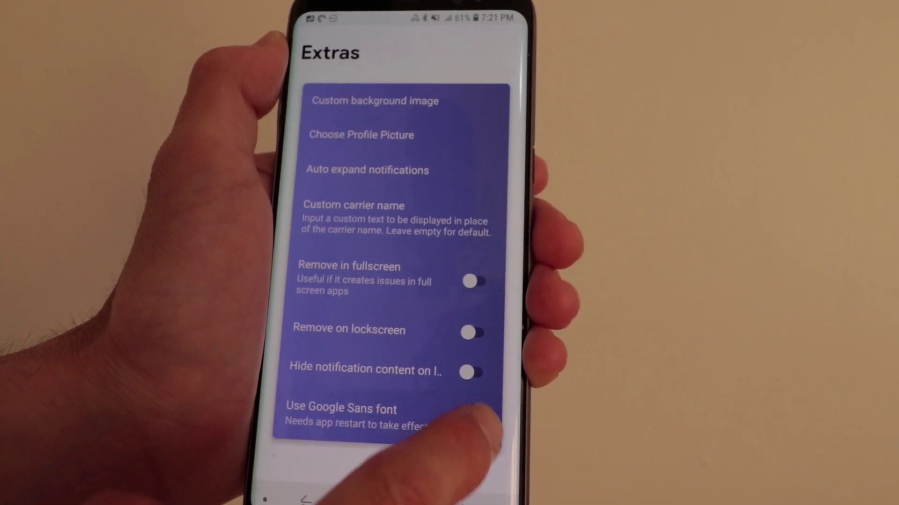
left_click(463, 413)
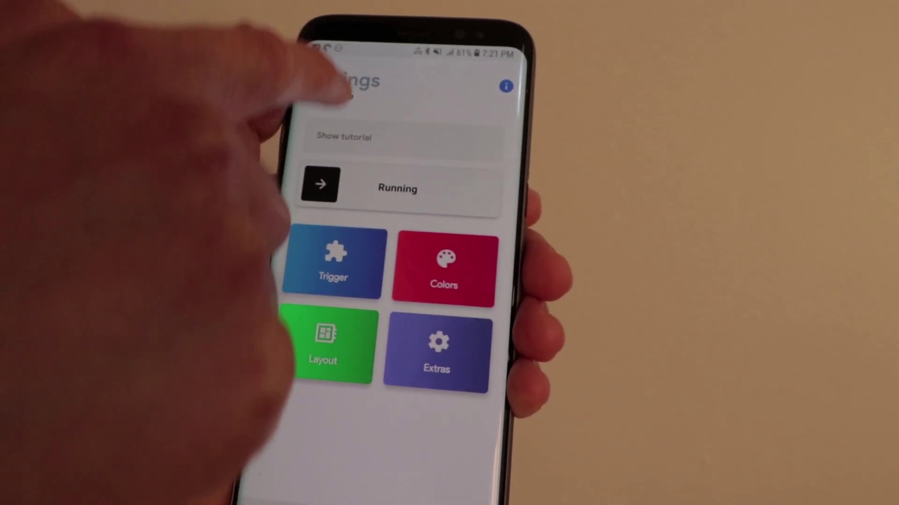
left_click_drag(366, 50, 344, 372)
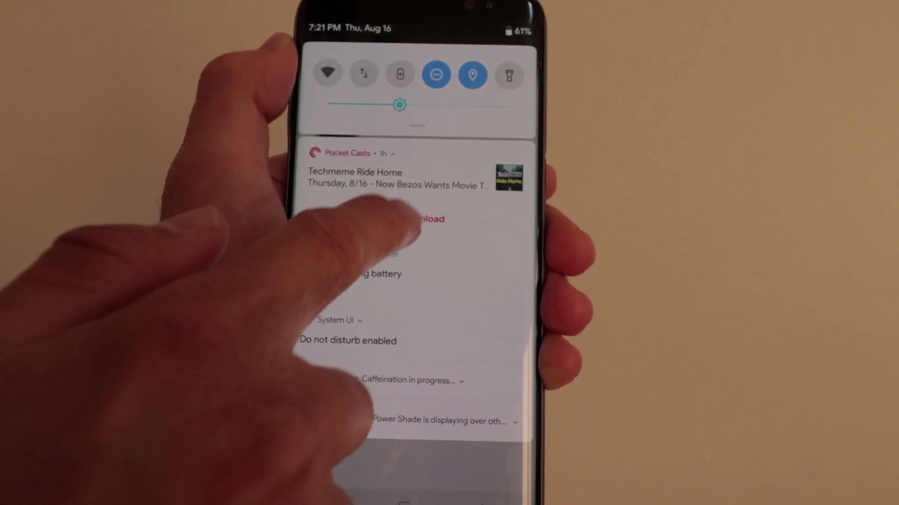
Expand Quick Settings to the full tile grid, collapse it, then tap the Caffeinate notification
left_click_drag(432, 271, 421, 393)
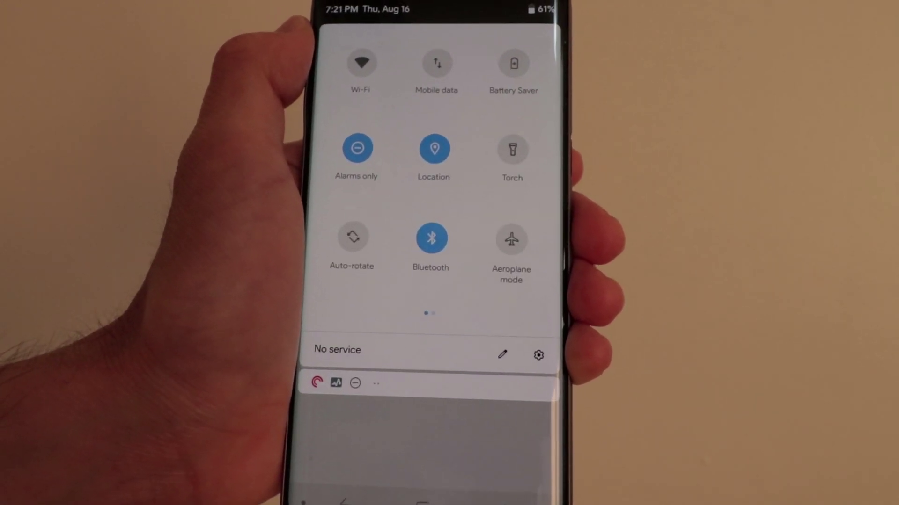
left_click_drag(383, 351, 401, 211)
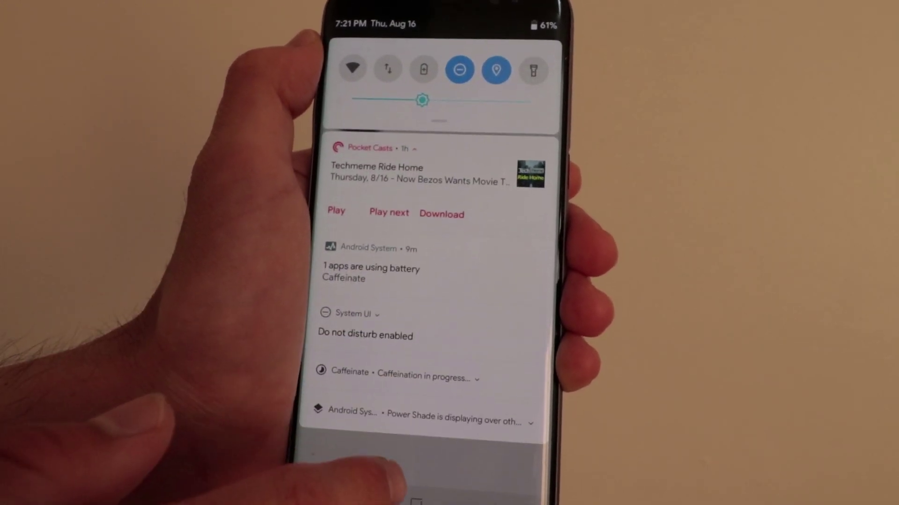
left_click(365, 393)
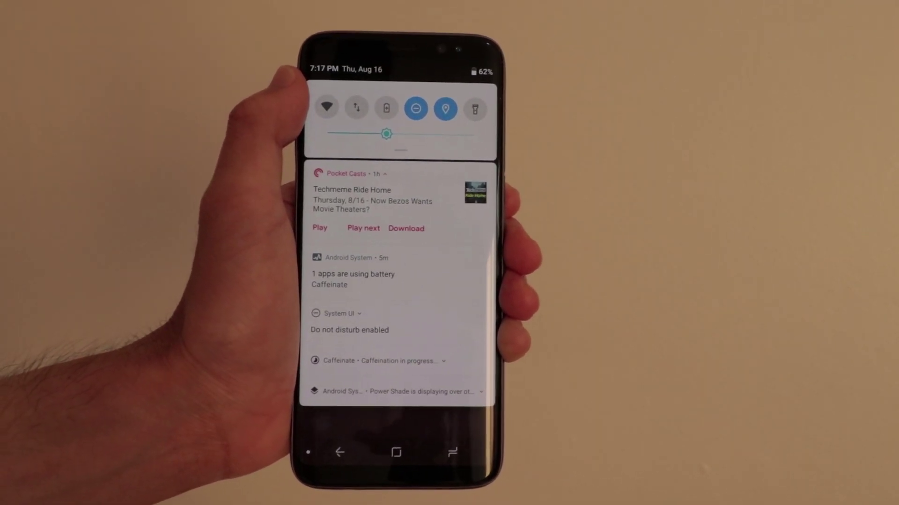
Expand the shade into full Quick Settings, flip between tile pages, and open battery usage details
left_click_drag(345, 105, 302, 386)
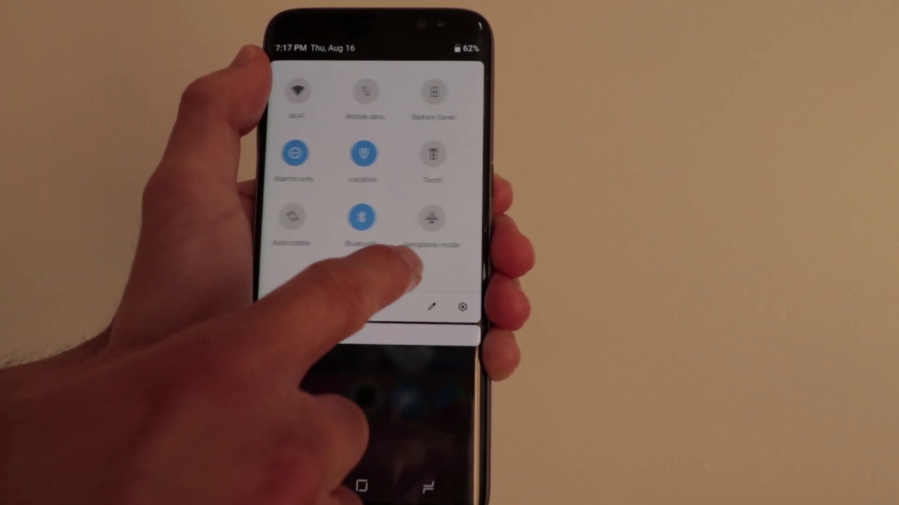
left_click_drag(401, 260, 309, 254)
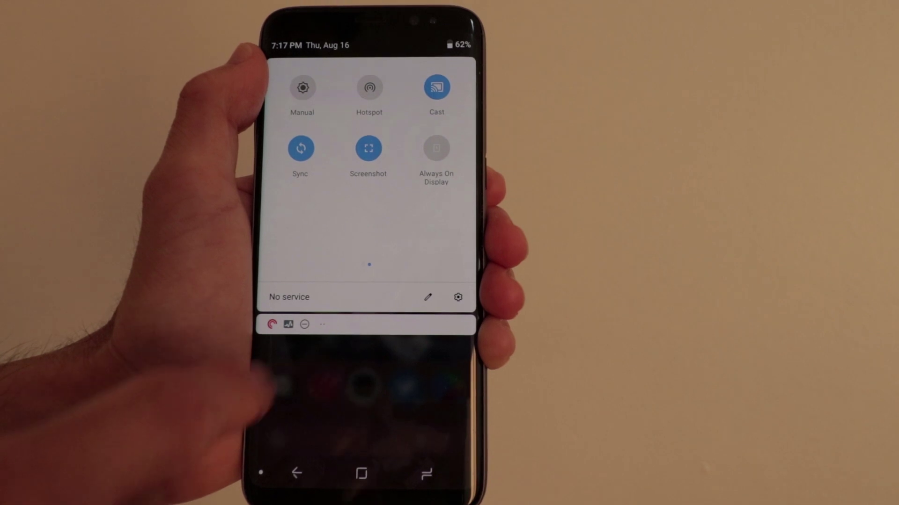
left_click_drag(330, 260, 435, 261)
left_click(422, 116)
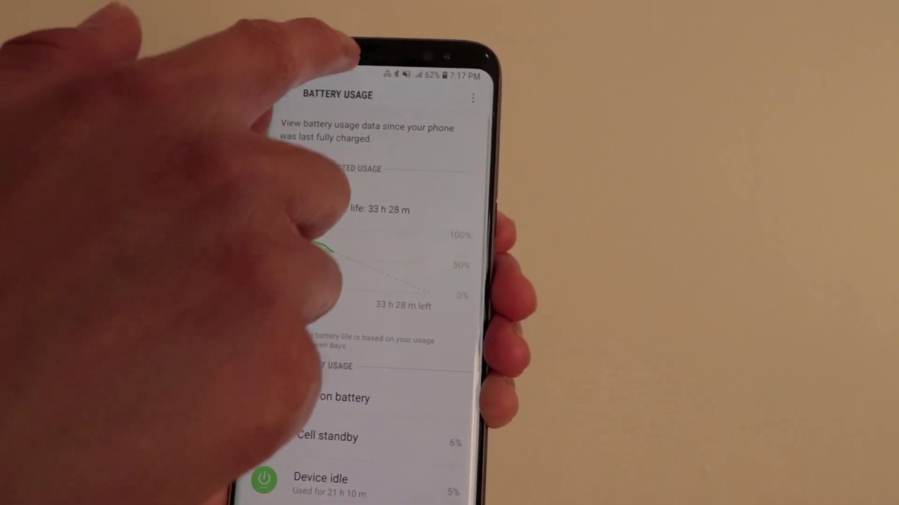
Reopen the full tile grid, flip between pages, and switch the torch on then off
left_click_drag(341, 53, 294, 393)
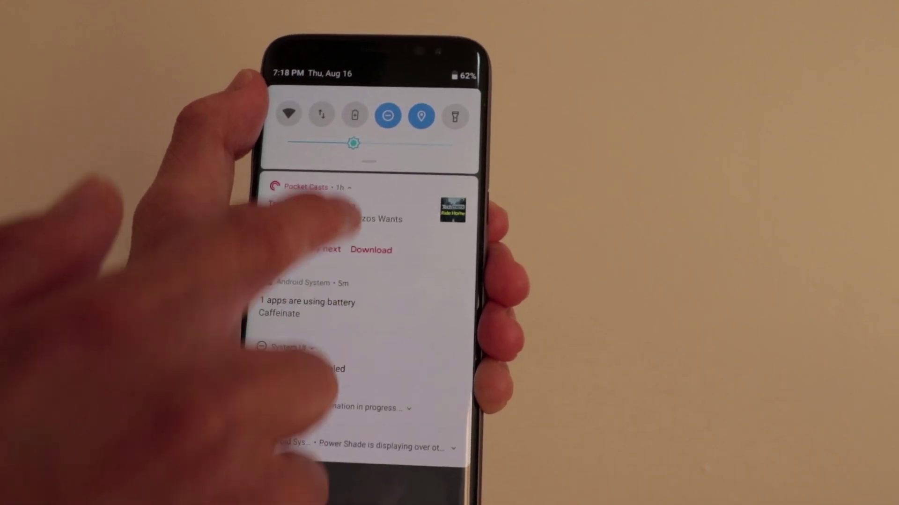
left_click_drag(267, 231, 302, 484)
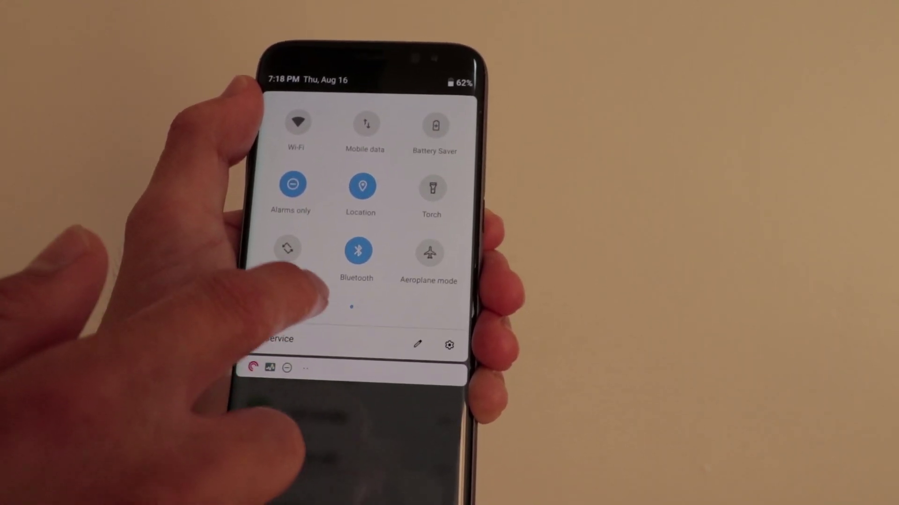
left_click_drag(337, 254, 270, 239)
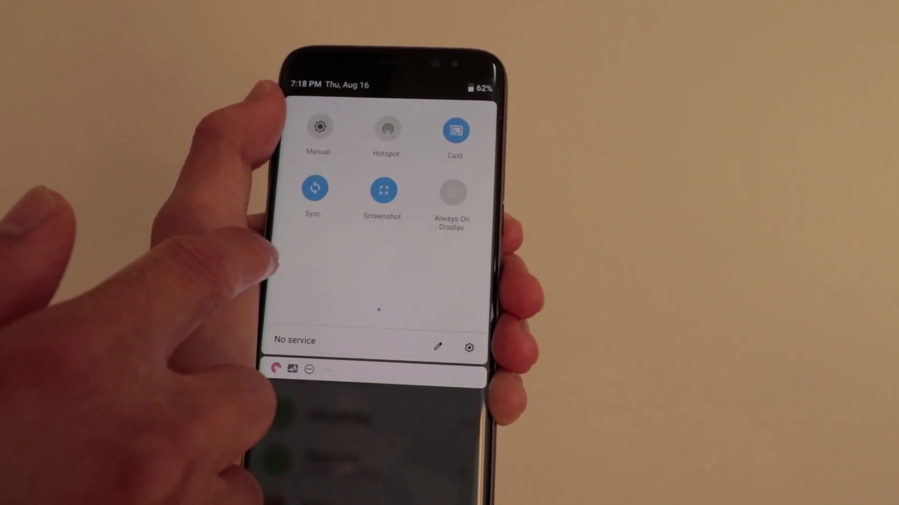
left_click_drag(282, 295, 393, 302)
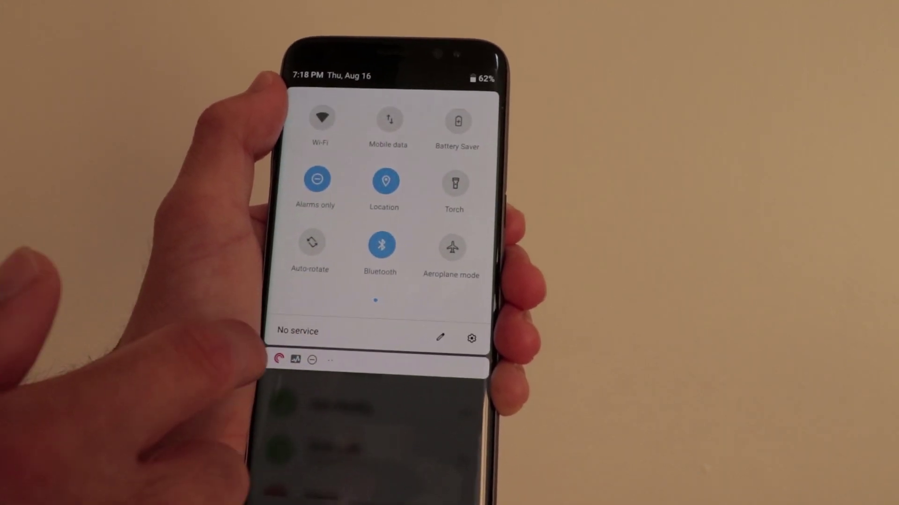
left_click(464, 185)
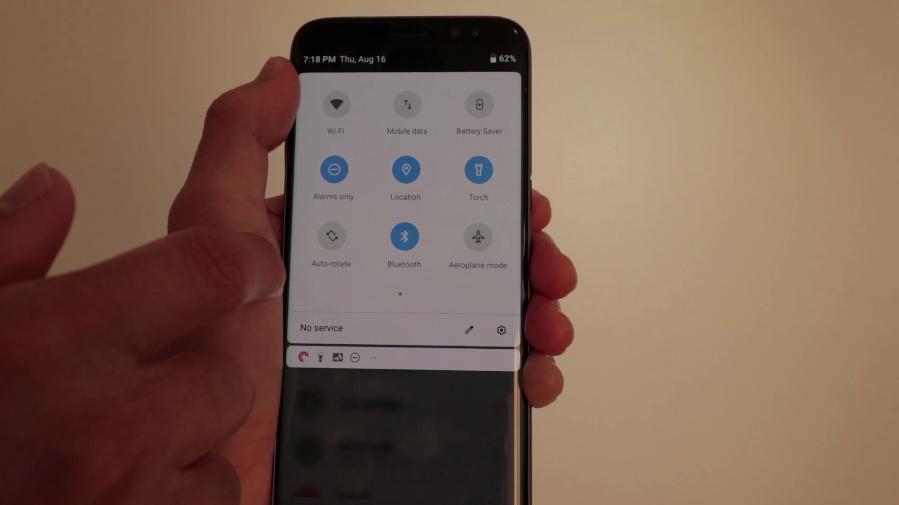
left_click(469, 175)
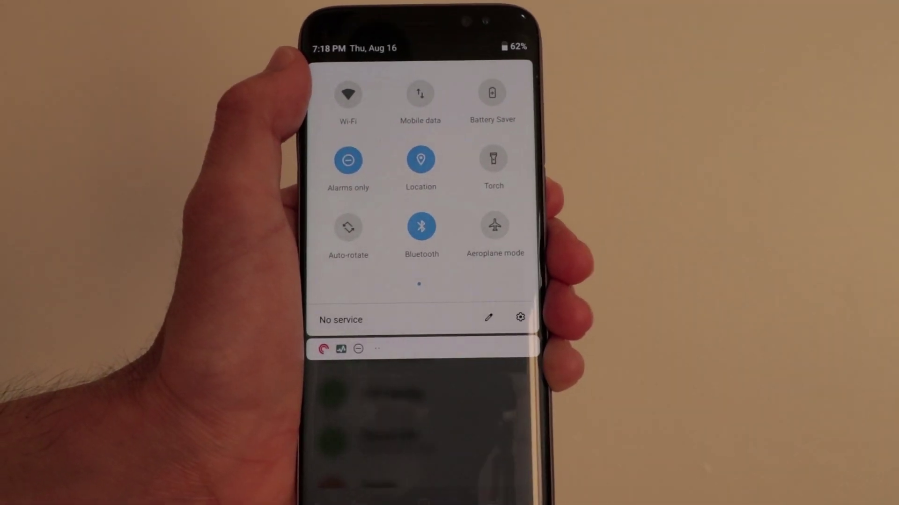